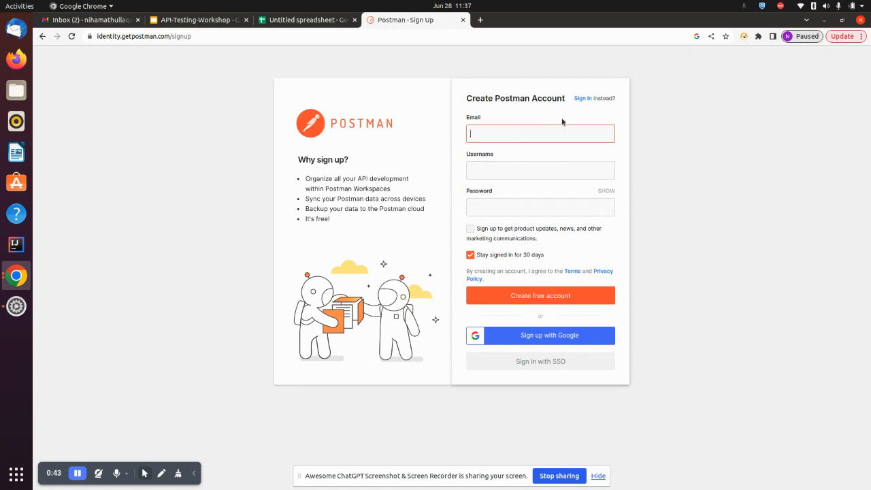
Step: Switch from the Create Postman Account form to the Sign In page
left_click(584, 100)
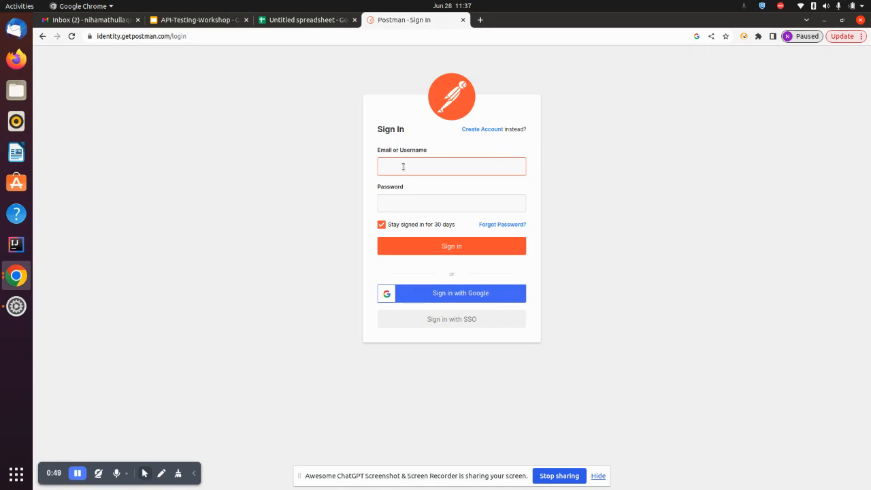
Step: Sign in with the account's e-mail address and password
left_click(420, 219)
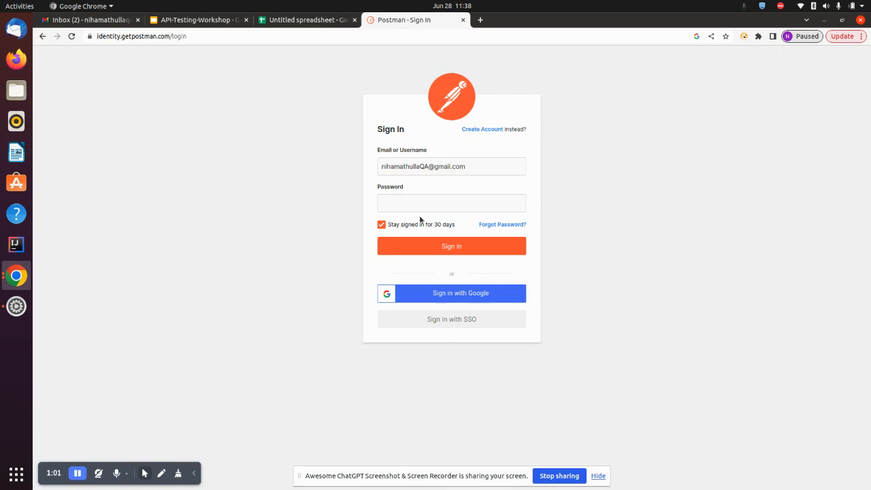
left_click(428, 202)
type("•••••••••")
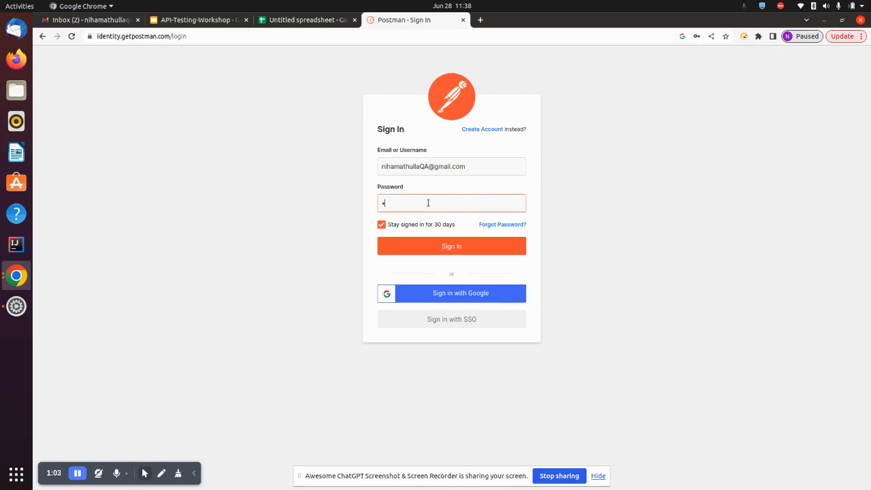
type("••")
left_click(415, 248)
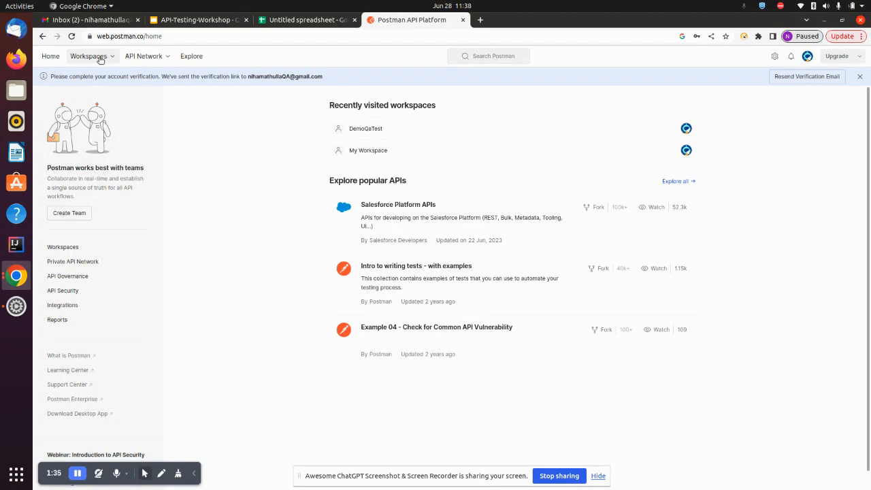
Step: Create a Personal-visibility workspace named 'API Test1'
left_click(99, 59)
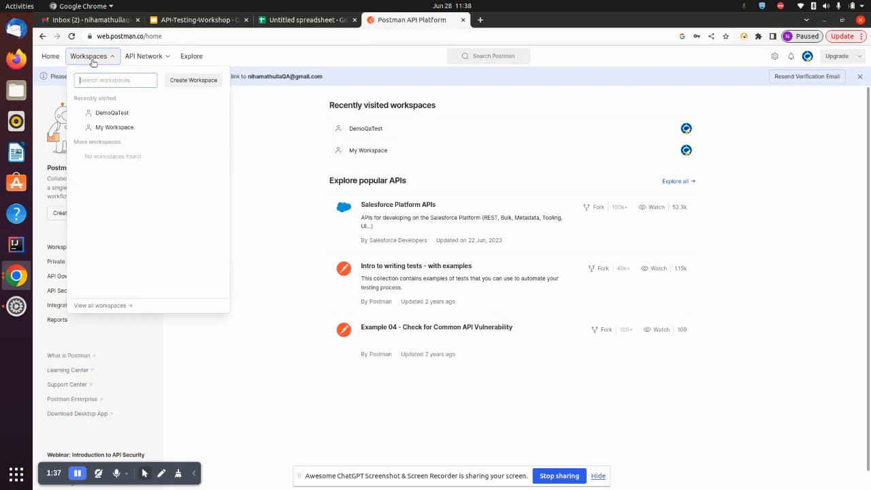
left_click(183, 83)
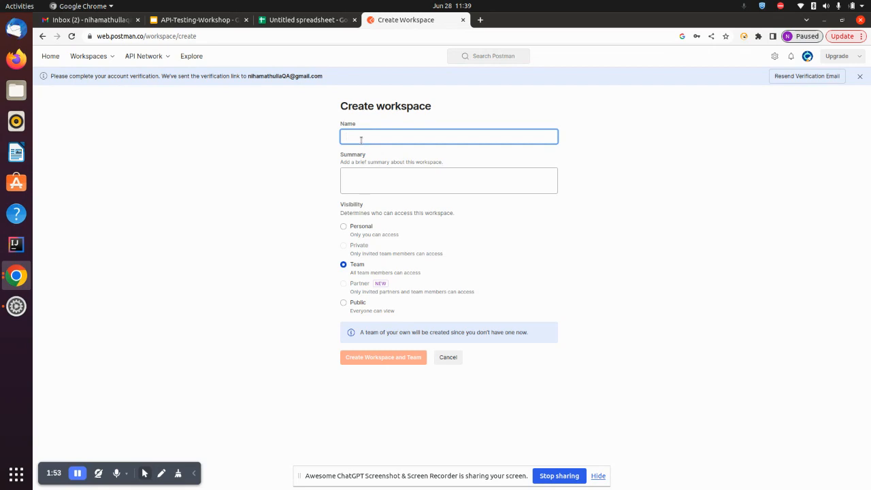
type("API")
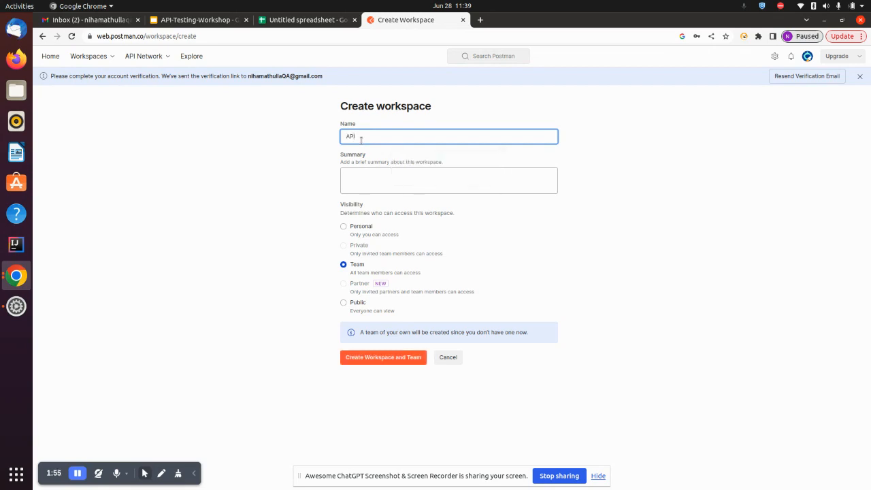
type(" Test1")
left_click(345, 227)
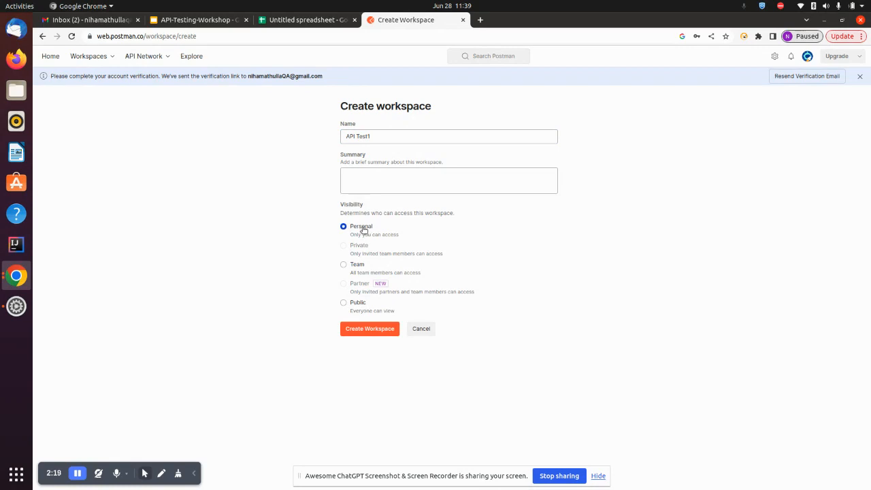
left_click(368, 330)
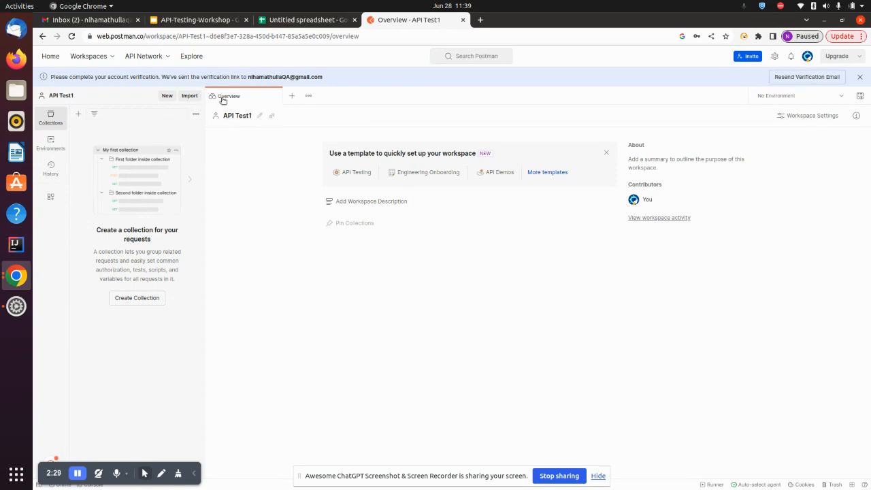
left_click(95, 56)
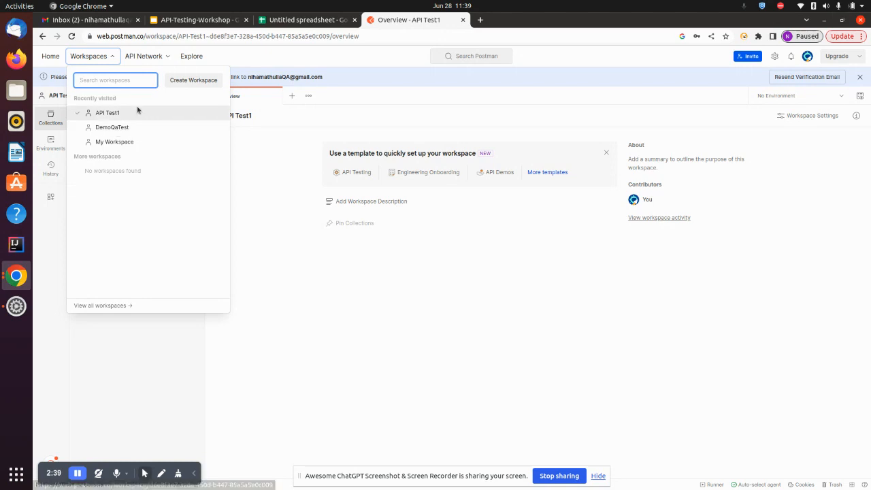
left_click(262, 157)
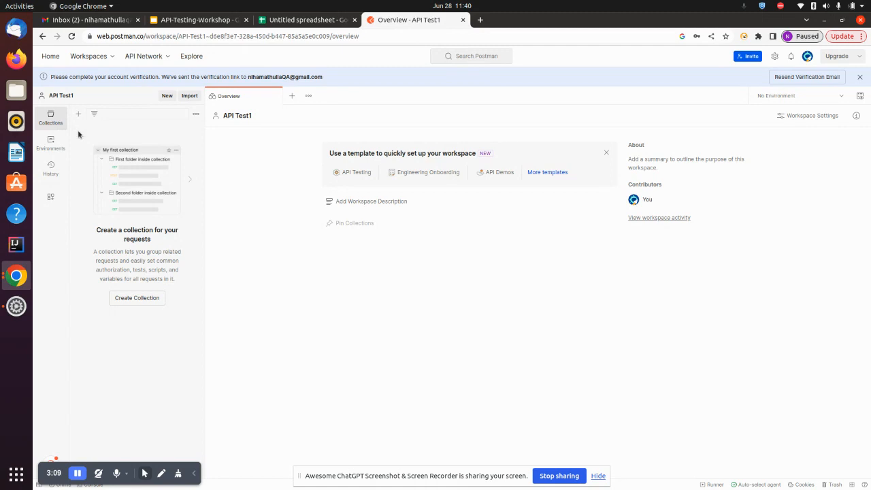
Step: Add a collection named 'Regression collection', then bring the API requests spreadsheet forward
left_click(79, 114)
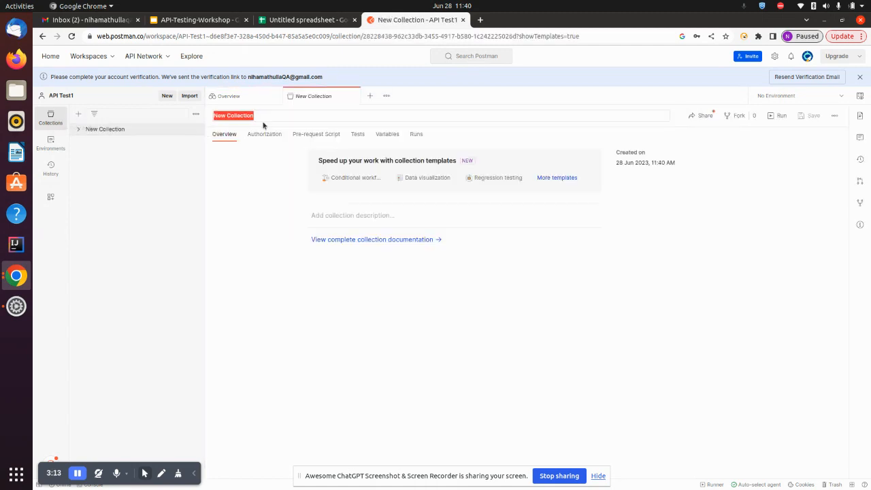
type("REgre")
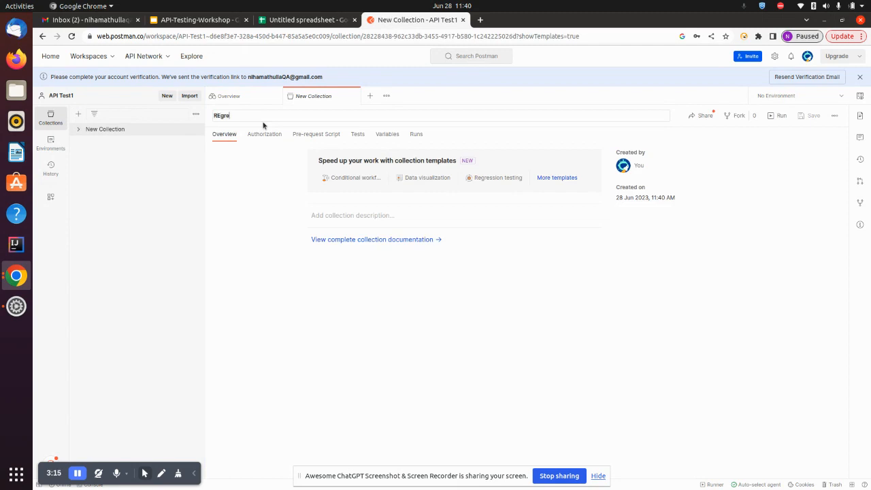
key("BackSpace")
key("BackSpace")
key("BackSpace")
key("BackSpace")
key("BackSpace")
type("gression collec")
left_click(145, 247)
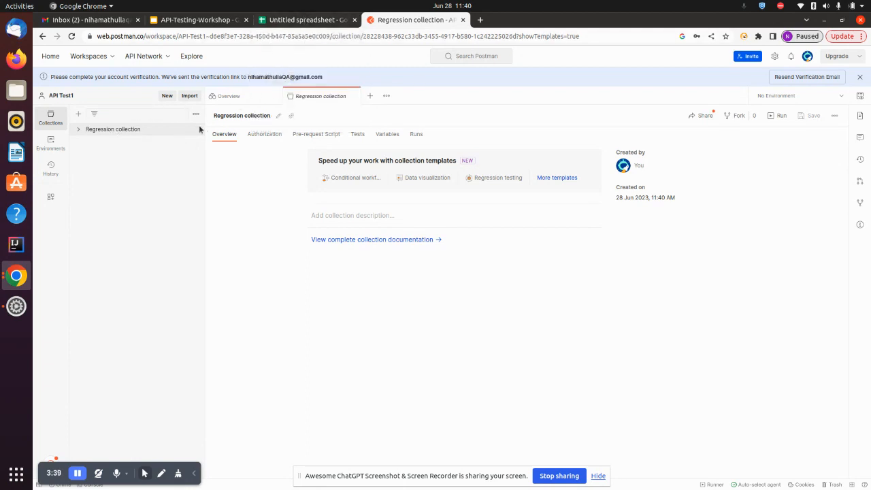
left_click(290, 25)
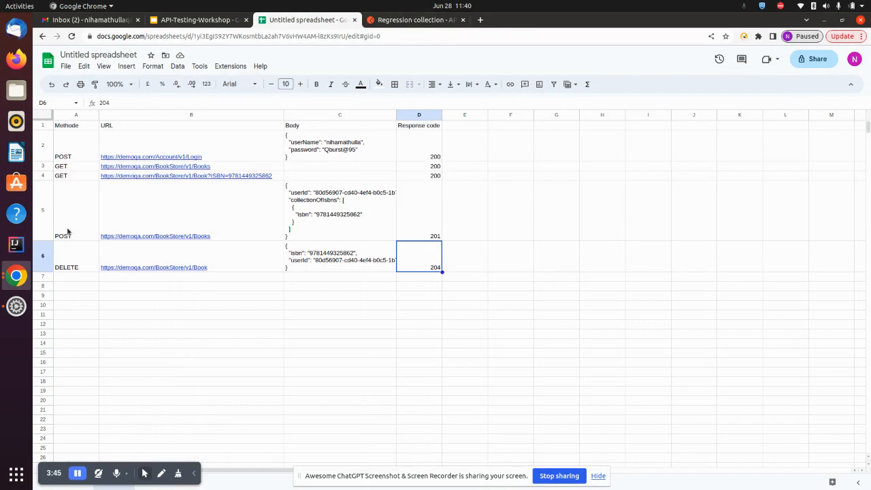
mouse_move(162, 174)
mouse_move(117, 148)
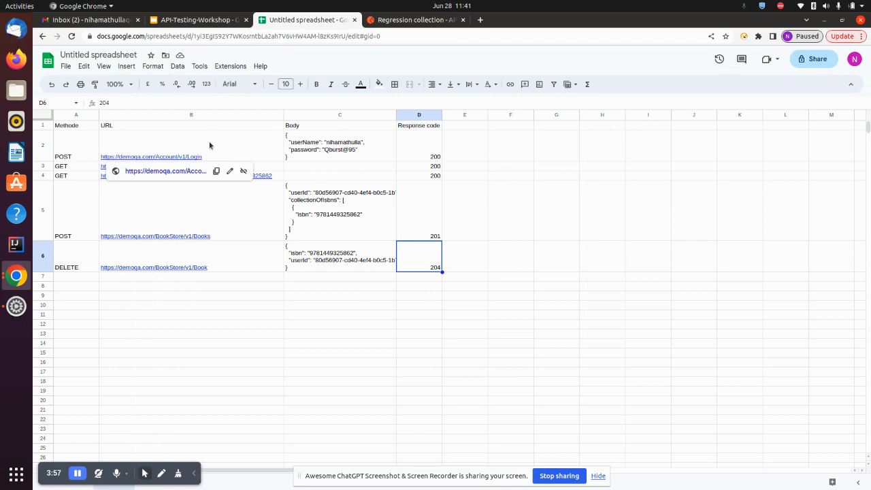
left_click(252, 148)
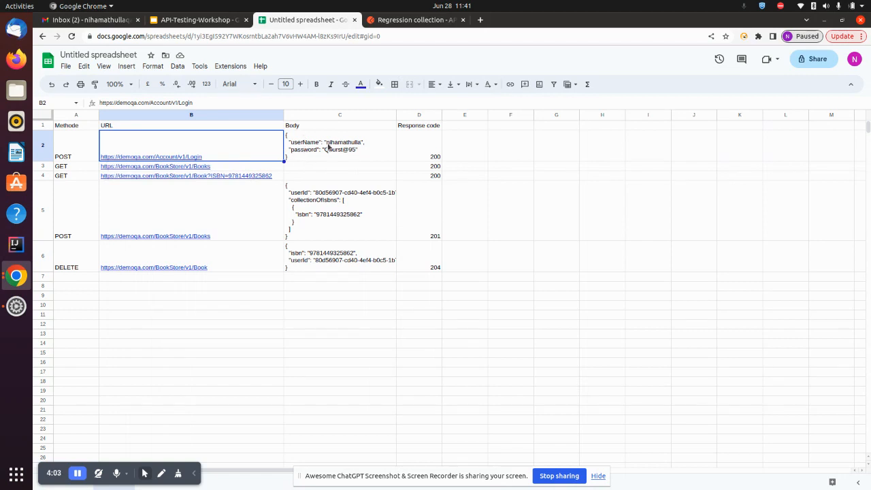
left_click(431, 156)
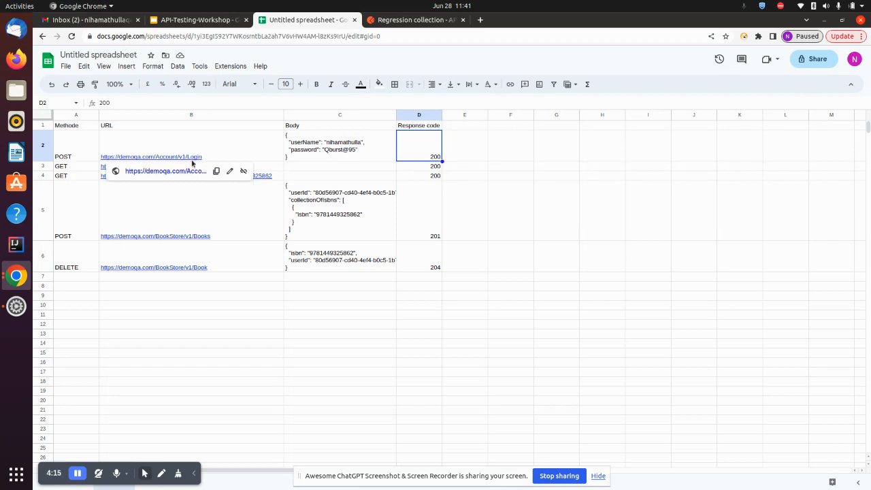
left_click(245, 157)
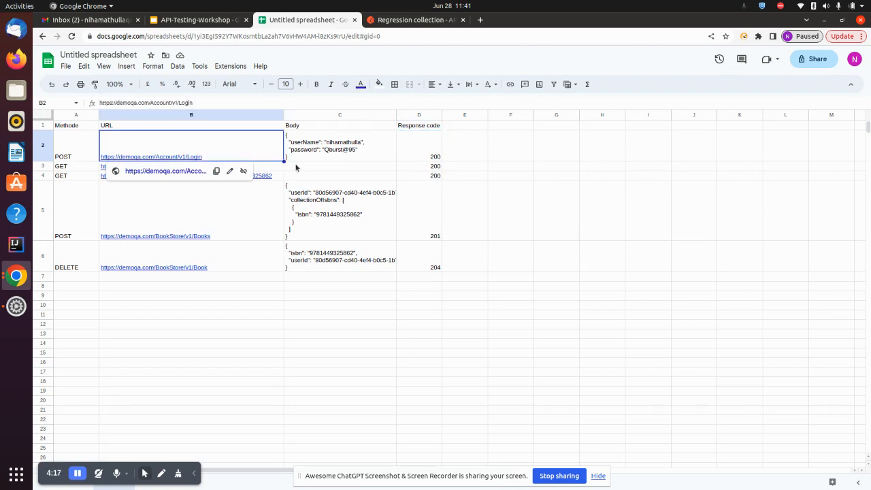
left_click(300, 169)
left_click(434, 168)
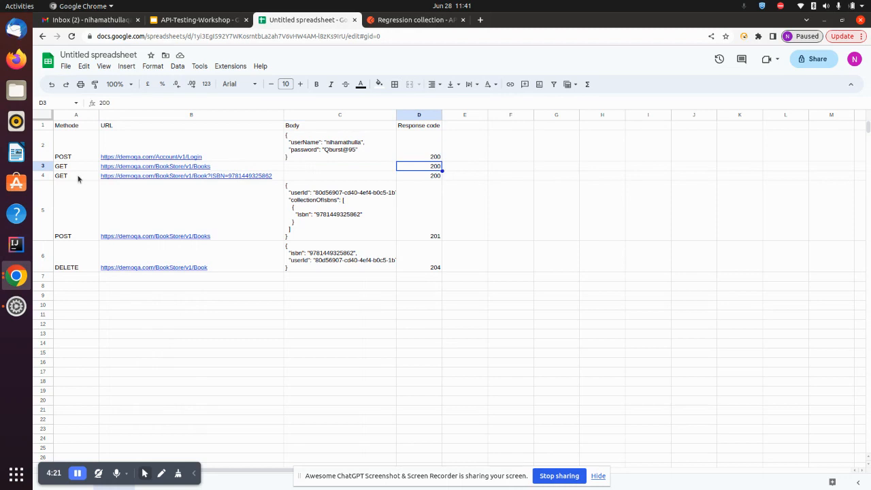
Step: Review the sheet's request rows (POST Books URL, JSON body, 200/201 codes), then return to Postman
mouse_move(125, 180)
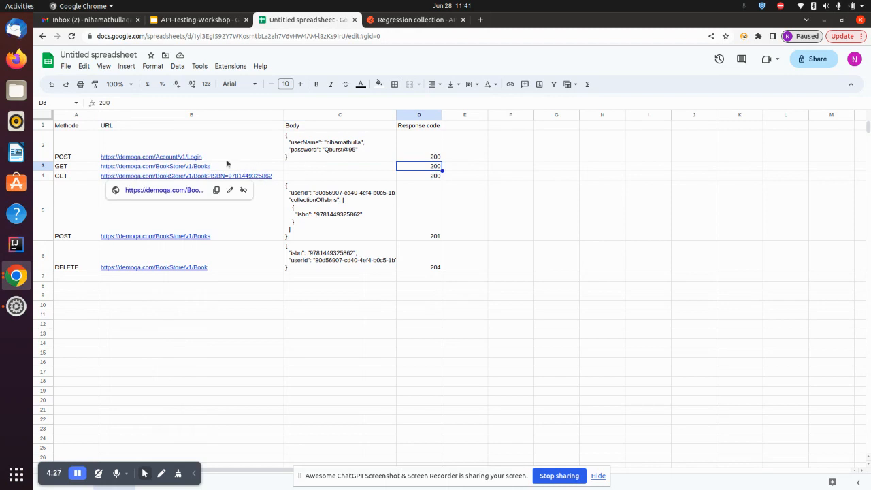
left_click(221, 231)
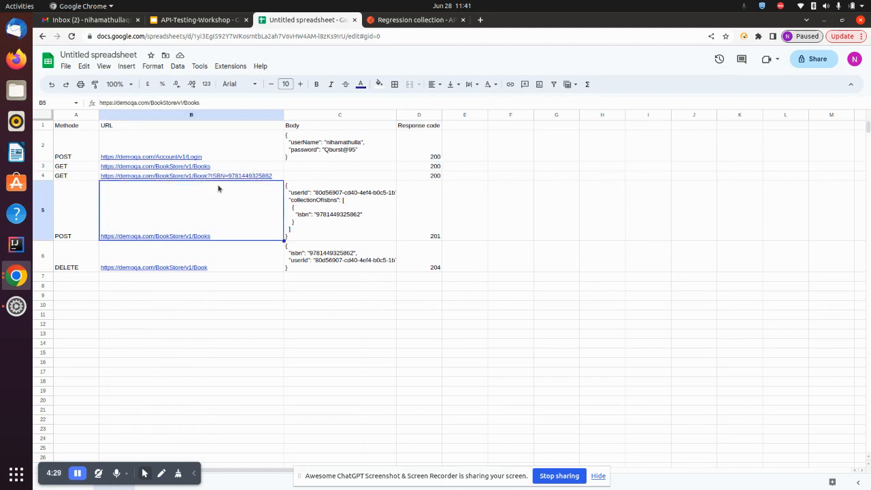
mouse_move(232, 178)
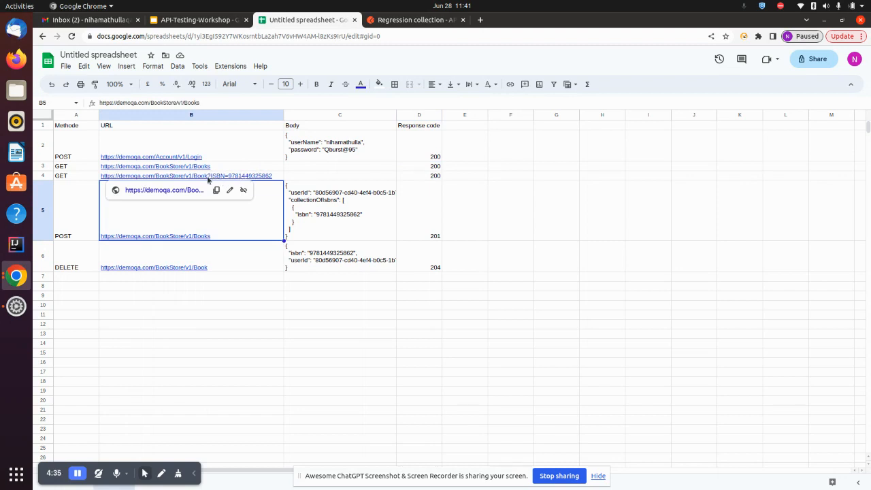
left_click(298, 176)
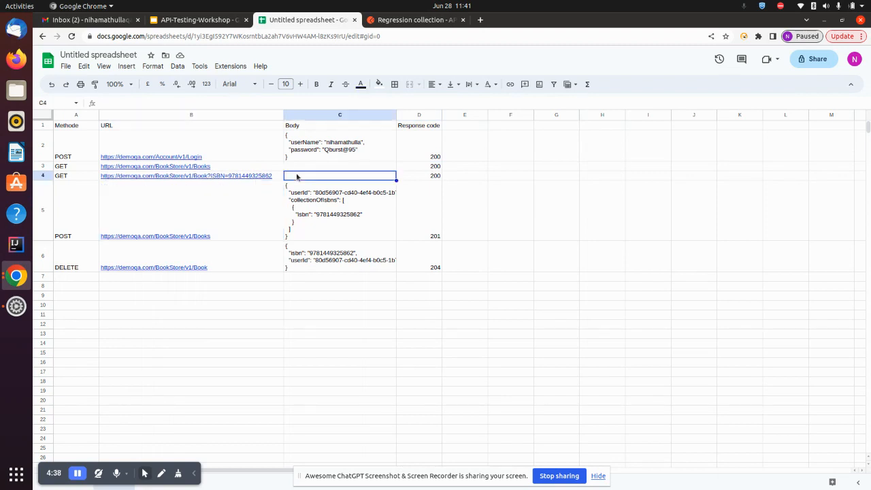
left_click(426, 175)
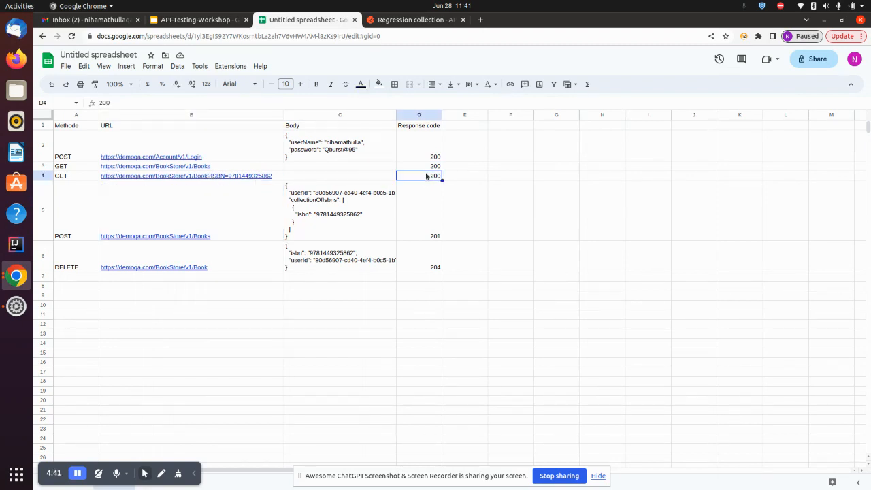
left_click(89, 217)
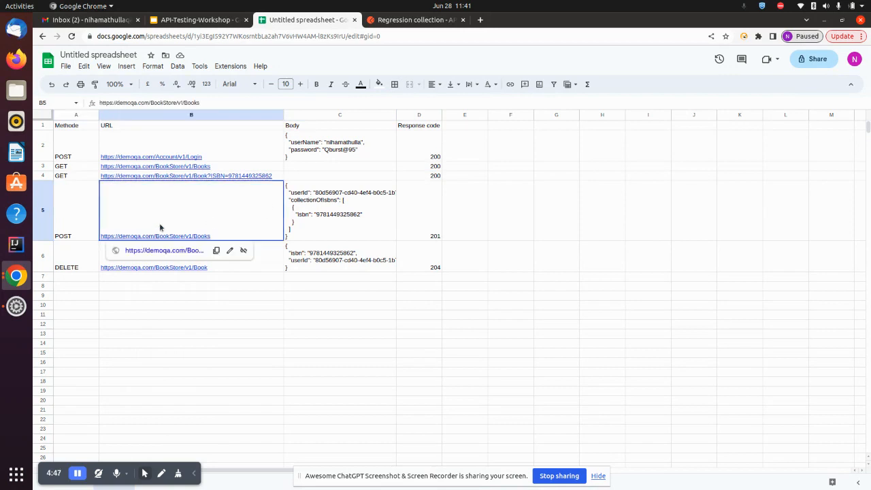
left_click(314, 202)
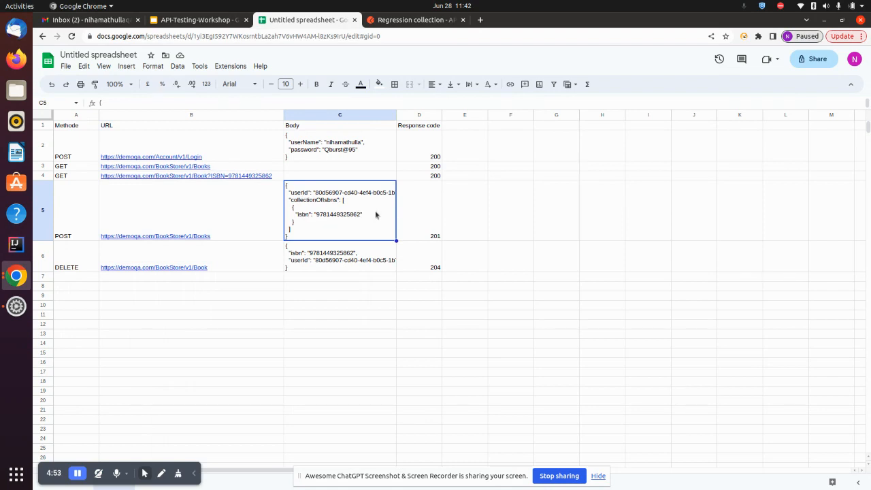
left_click(428, 208)
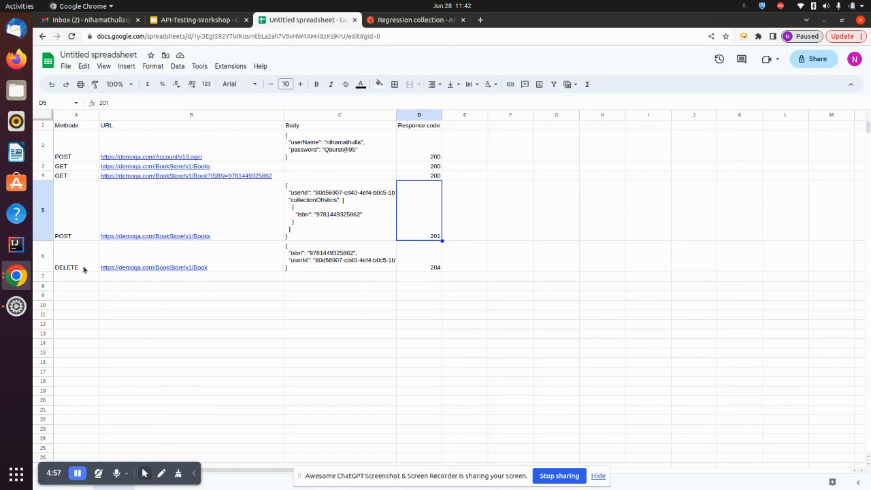
mouse_move(182, 264)
left_click(463, 261)
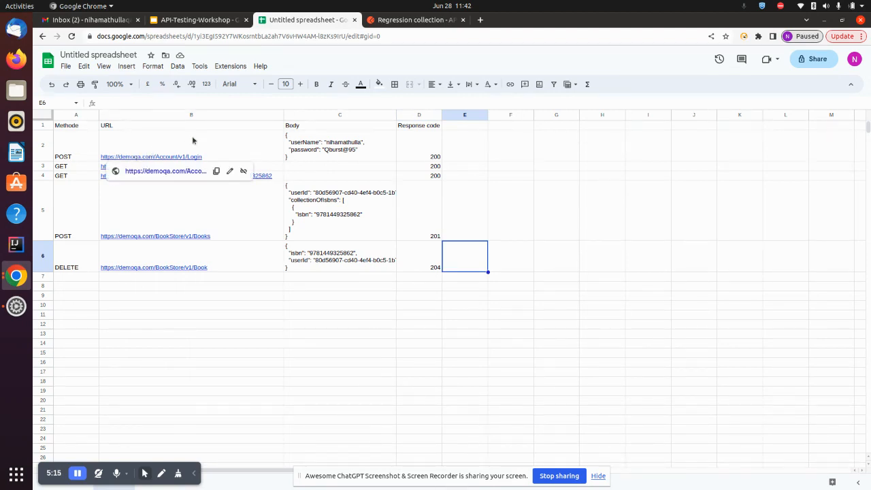
left_click(402, 20)
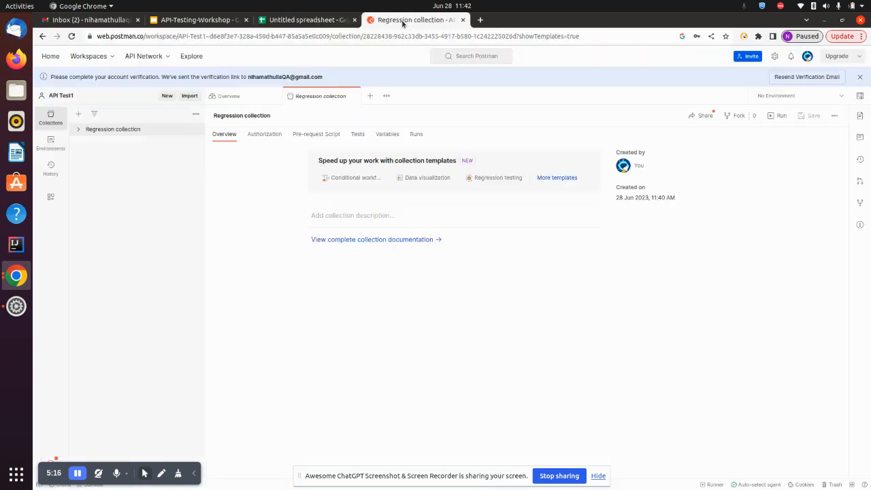
Step: Add a request named 'Verify Login' to the Regression collection
left_click(84, 133)
left_click(195, 130)
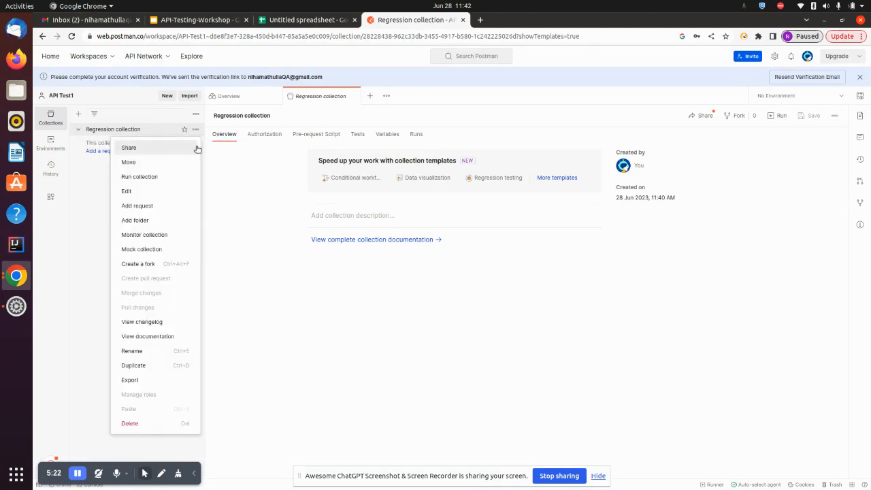
left_click(151, 207)
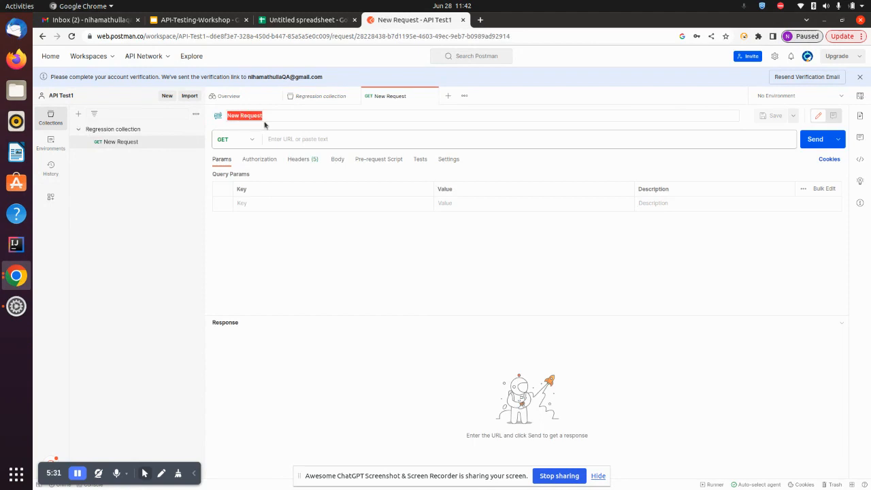
type("Verify Login")
left_click(157, 232)
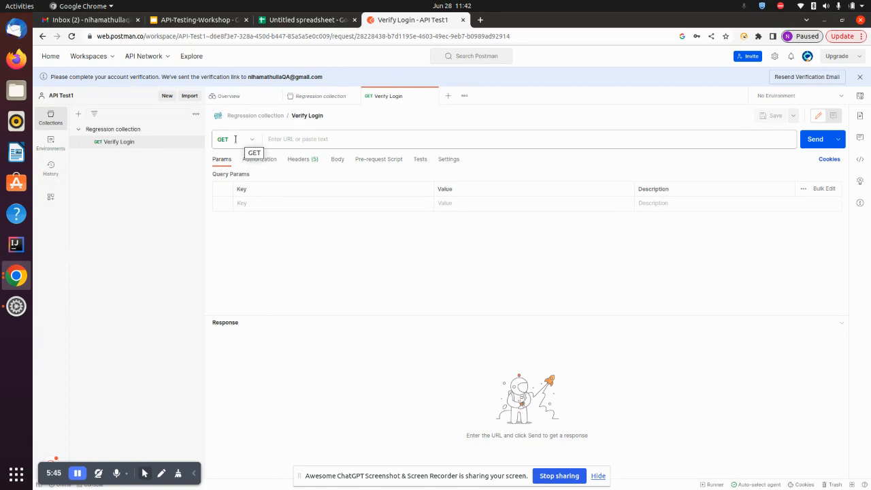
Step: Change the Verify Login request method from GET to POST
left_click(333, 19)
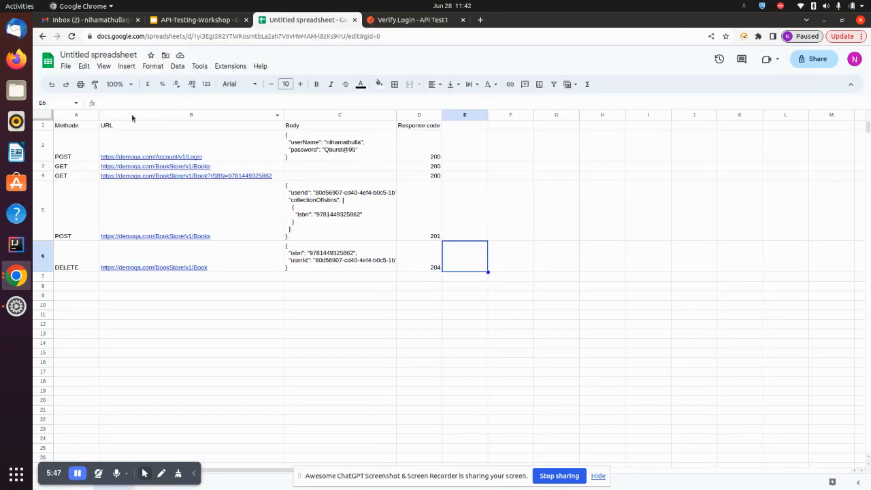
left_click(386, 19)
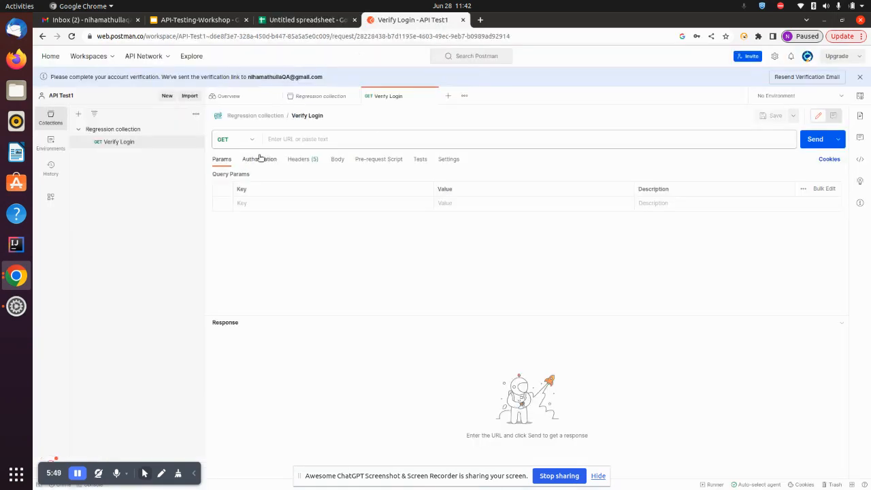
left_click(253, 141)
left_click(240, 176)
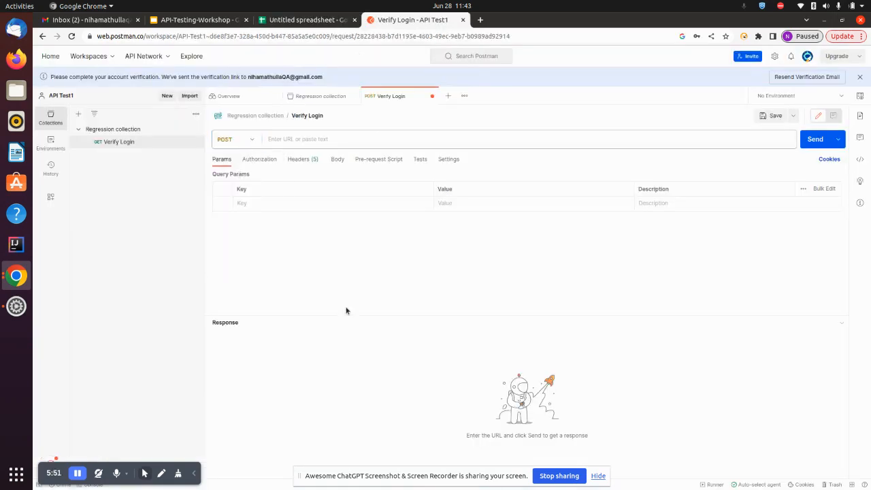
left_click(333, 20)
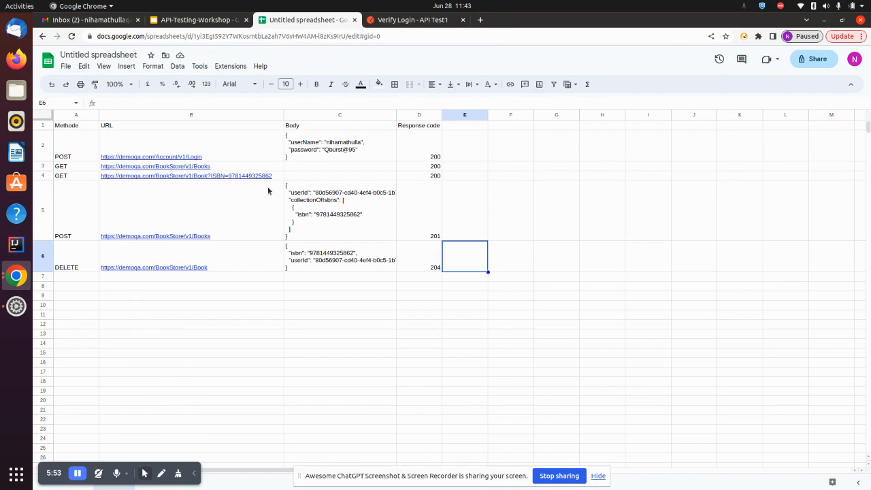
left_click(158, 146)
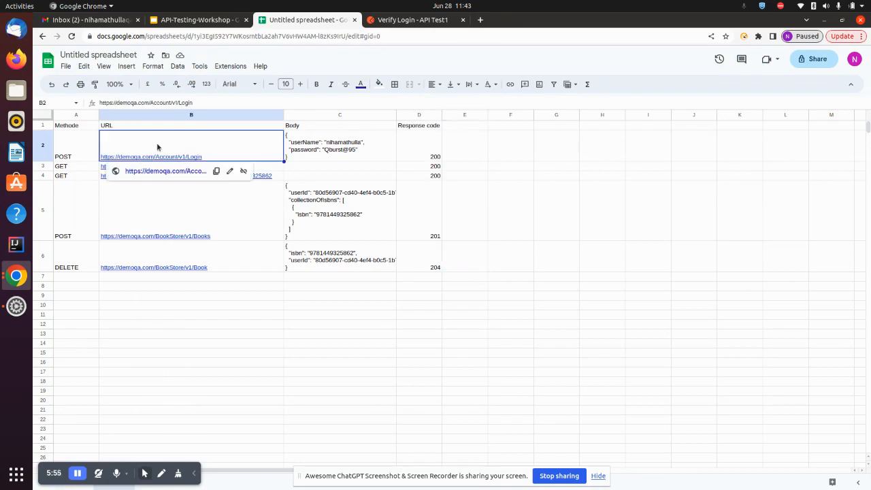
left_click_drag(206, 104, 90, 103)
key("ctrl+c")
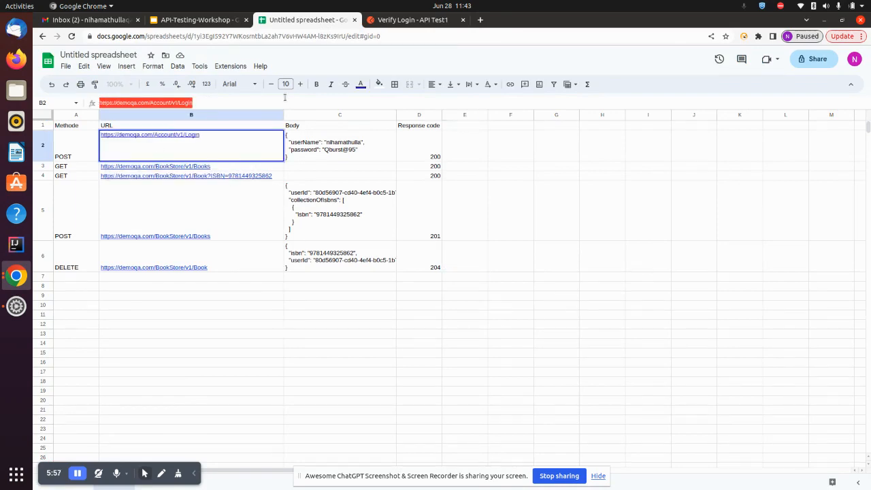
key("ctrl+Tab")
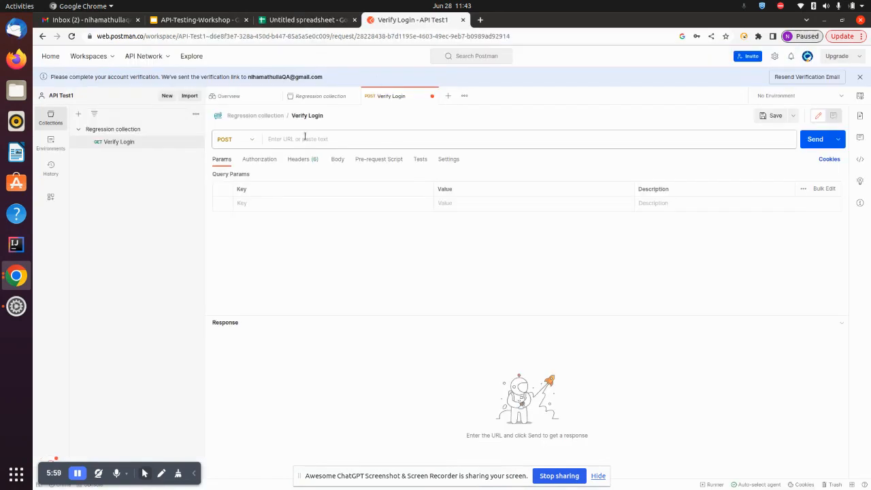
left_click(304, 138)
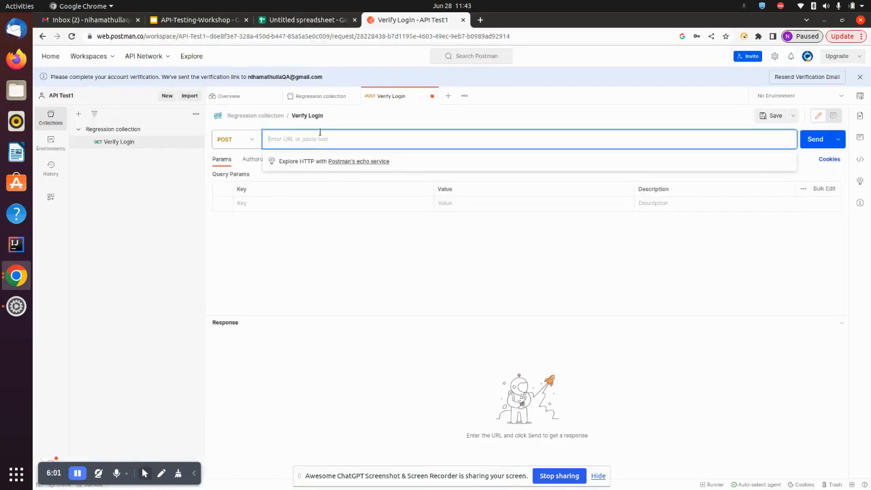
key("ctrl+v")
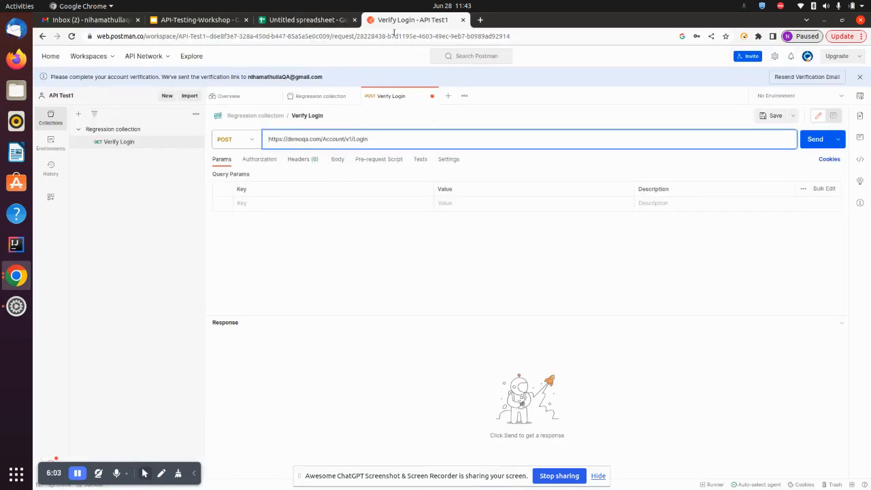
left_click(315, 22)
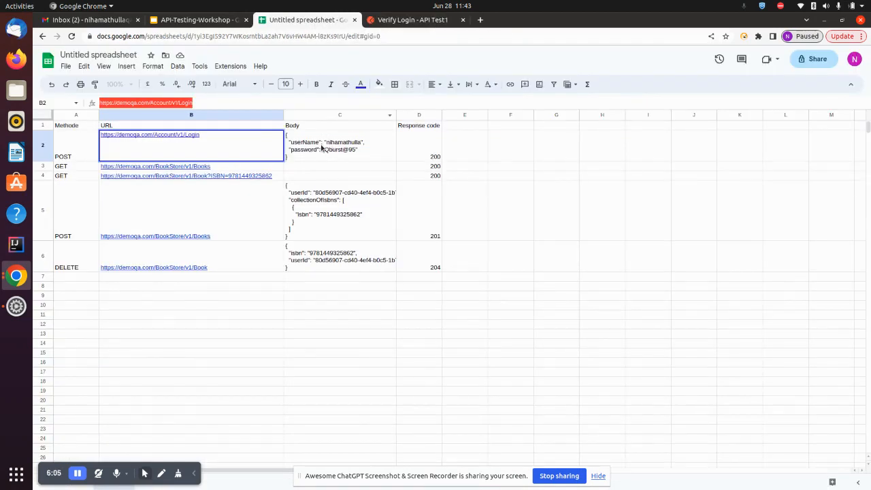
left_click(393, 23)
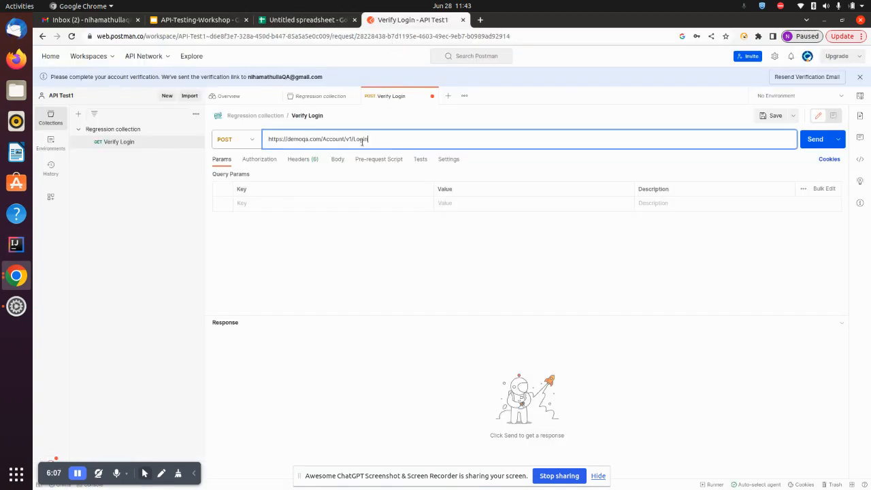
left_click(338, 160)
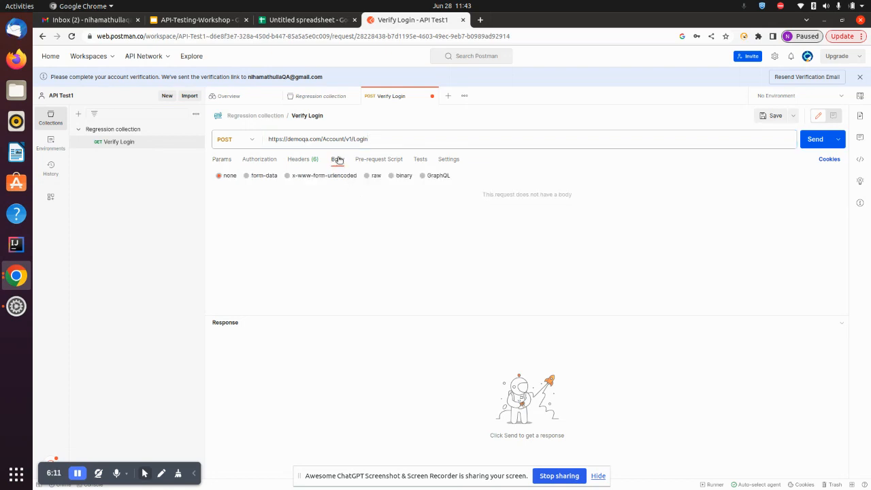
Step: Set the request body type to raw JSON
left_click(368, 176)
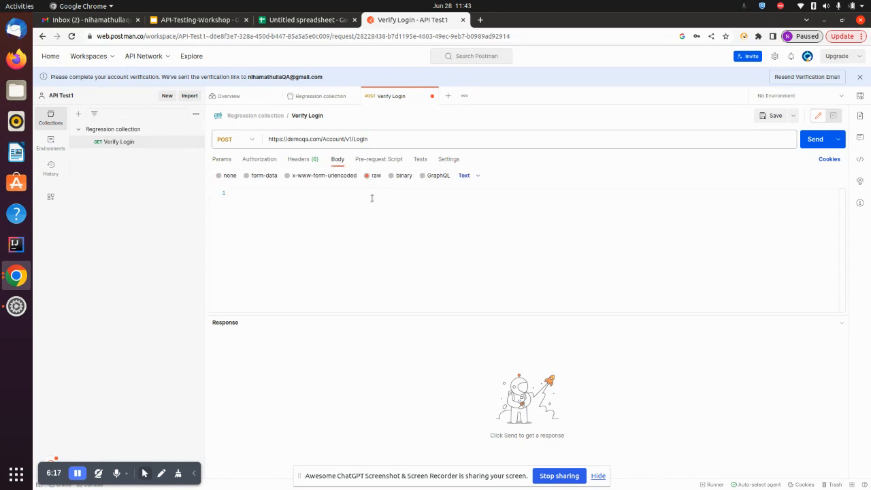
left_click(470, 176)
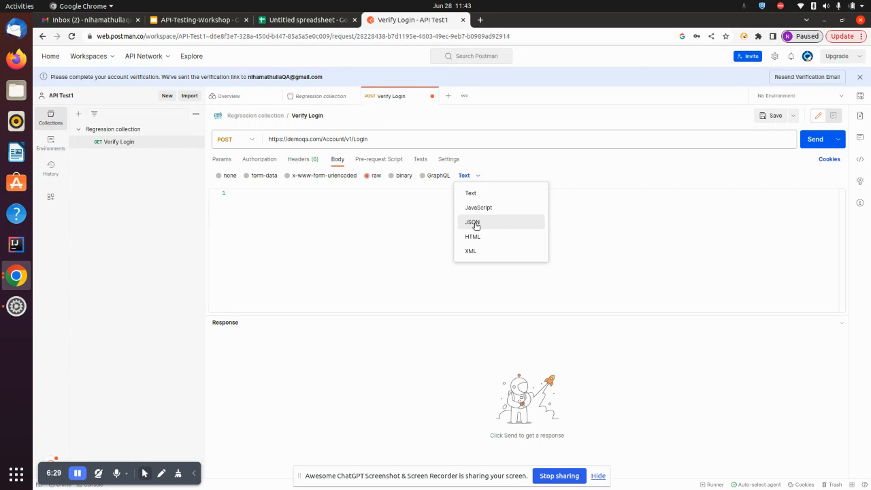
left_click(476, 226)
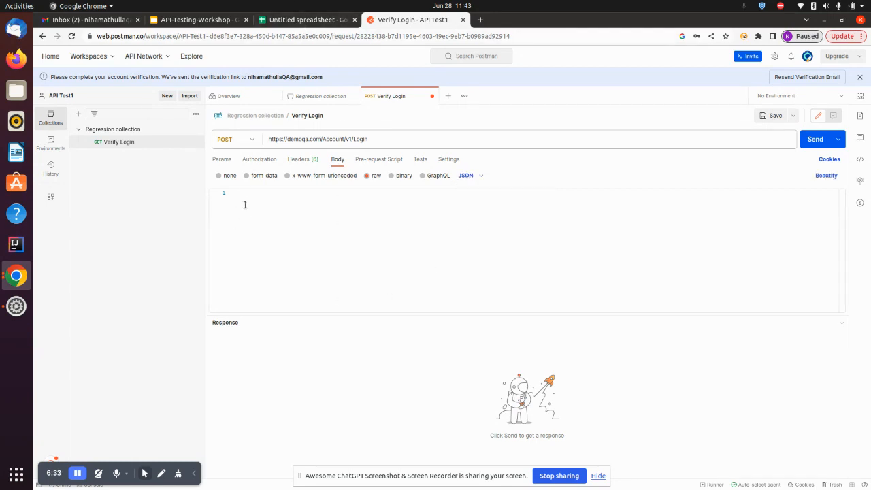
Step: Paste the userName and password JSON from sheet cell C2 into the body
left_click(304, 19)
left_click(302, 156)
double_click(301, 156)
left_click_drag(302, 156, 304, 129)
key("ctrl+c")
key("ctrl+Tab")
key("ctrl+v")
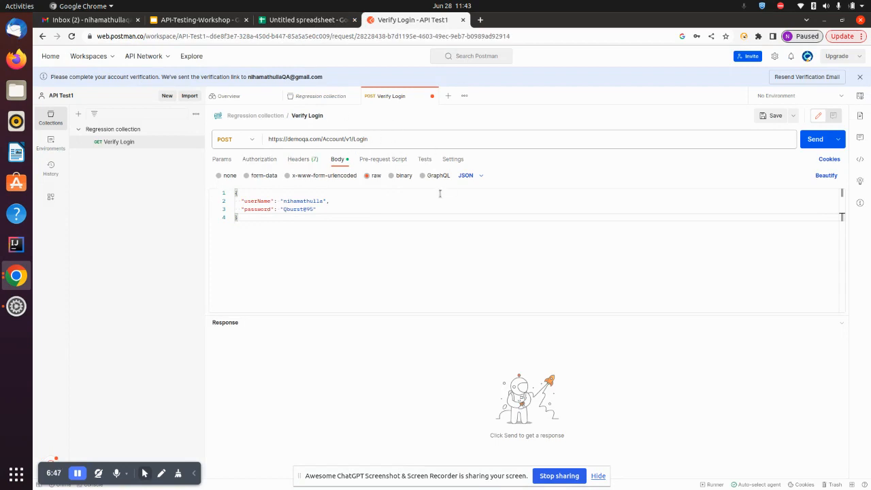
Step: Save and send Verify Login, then inspect the 200 OK response: 1380 ms, 622 B
left_click(771, 116)
left_click(812, 139)
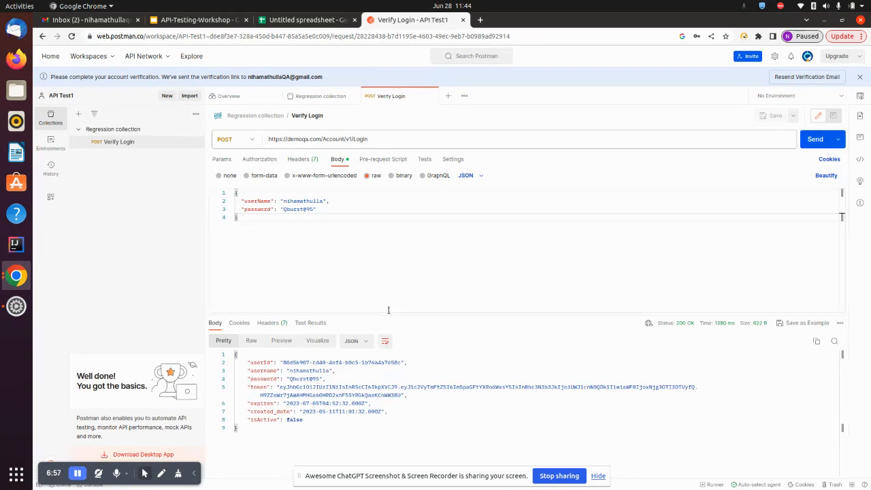
left_click_drag(388, 310, 389, 283)
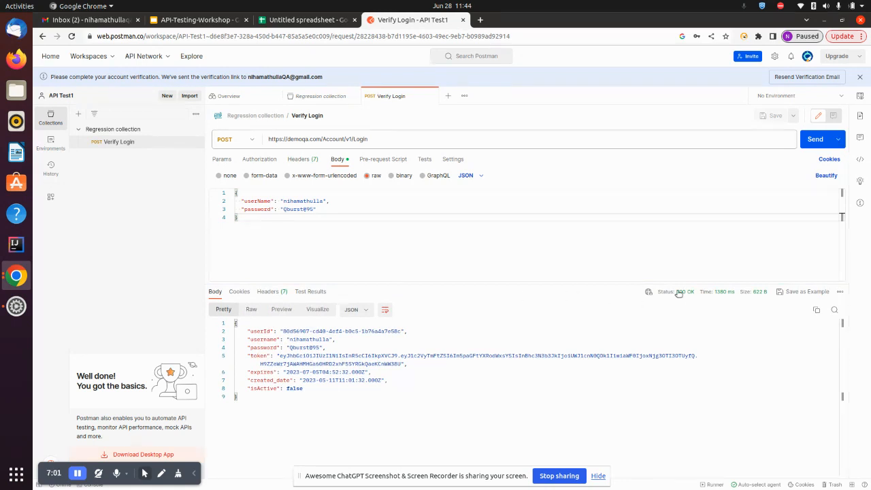
mouse_move(682, 294)
mouse_move(722, 294)
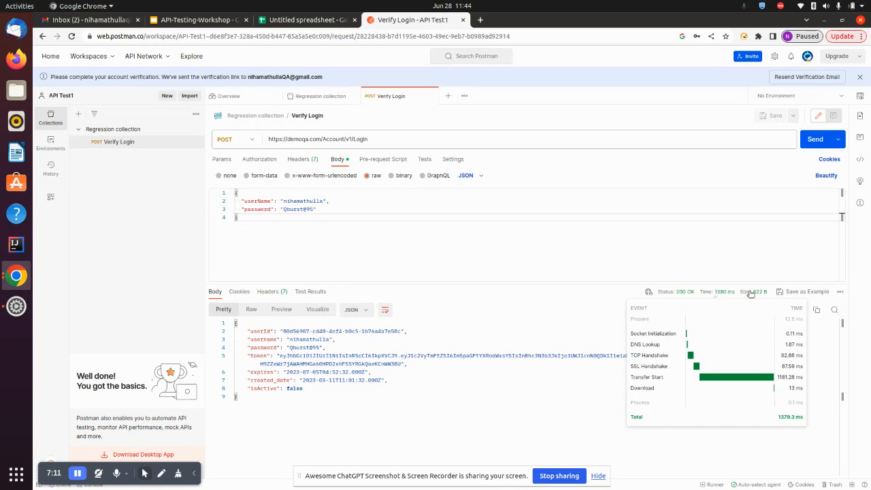
mouse_move(752, 294)
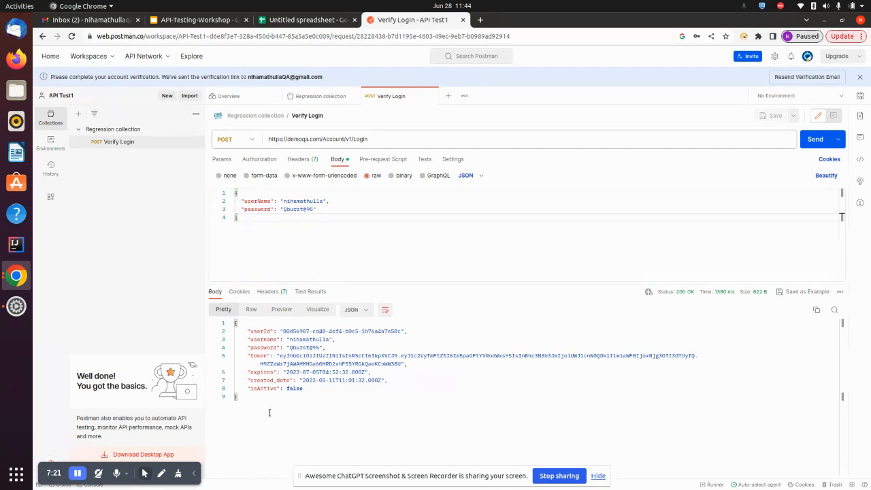
left_click(241, 292)
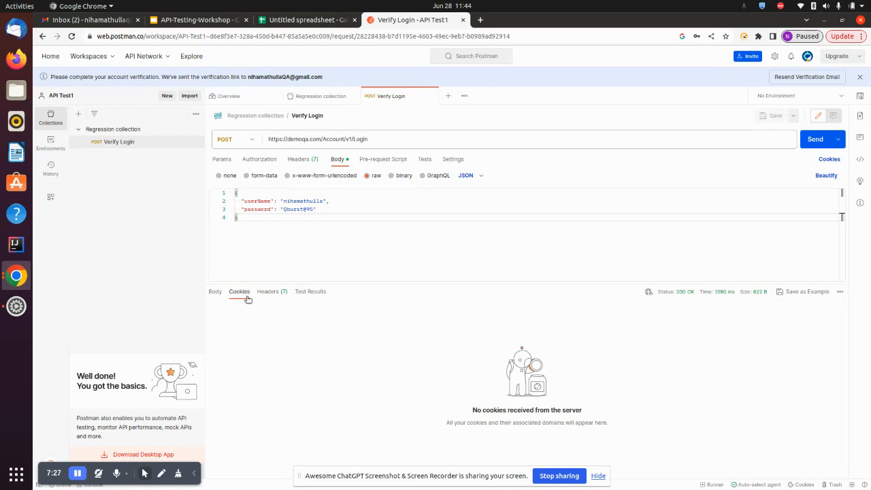
left_click(267, 294)
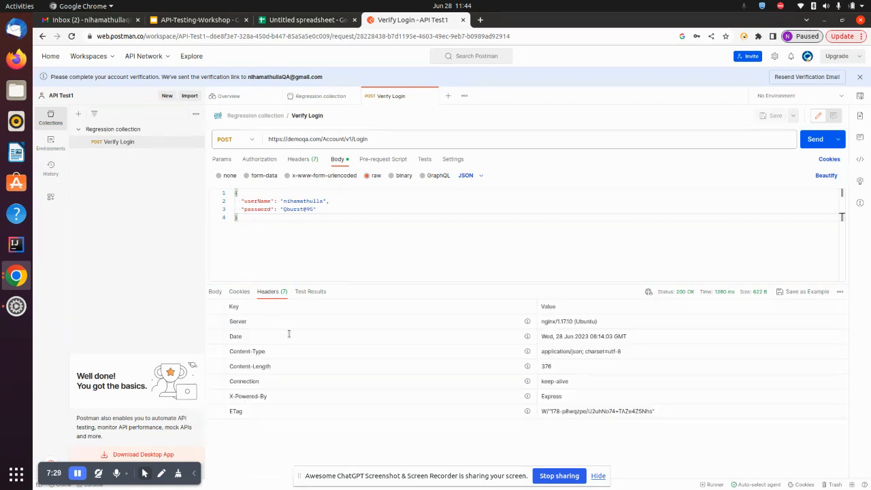
left_click(215, 293)
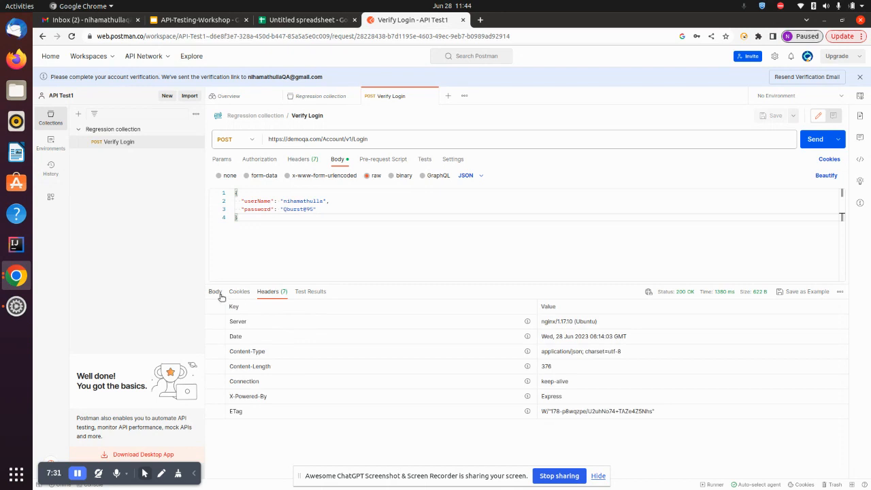